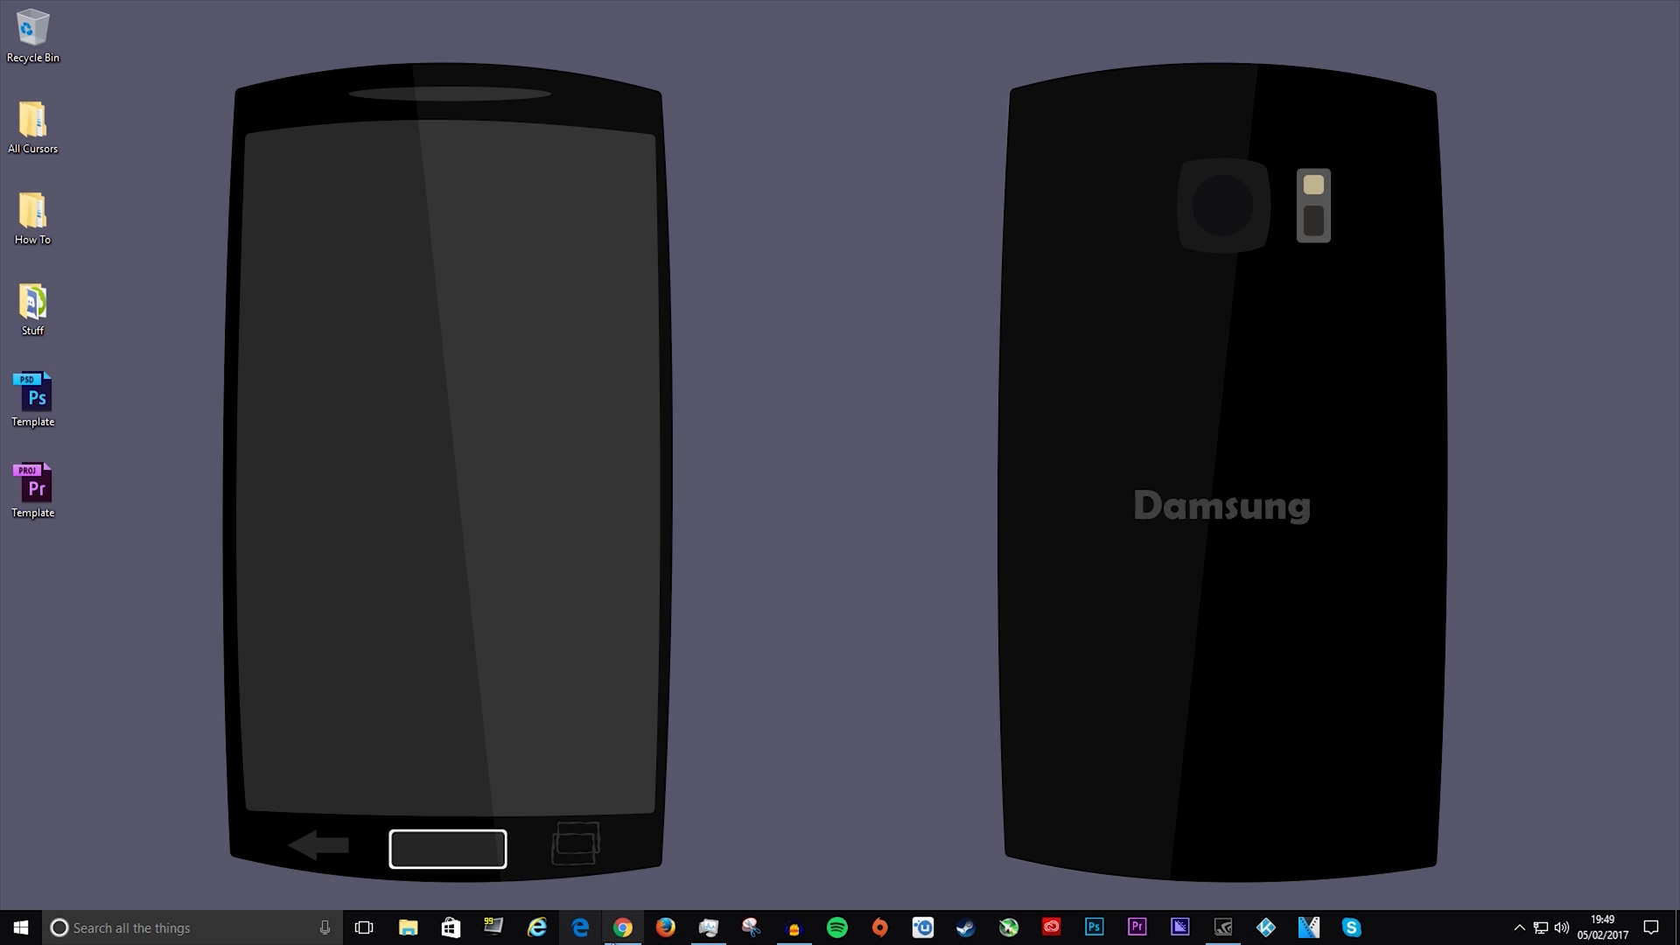
Bring up the Lag & Graphics not loading fix page on 5mods in Chrome and go to its download page.
click(622, 928)
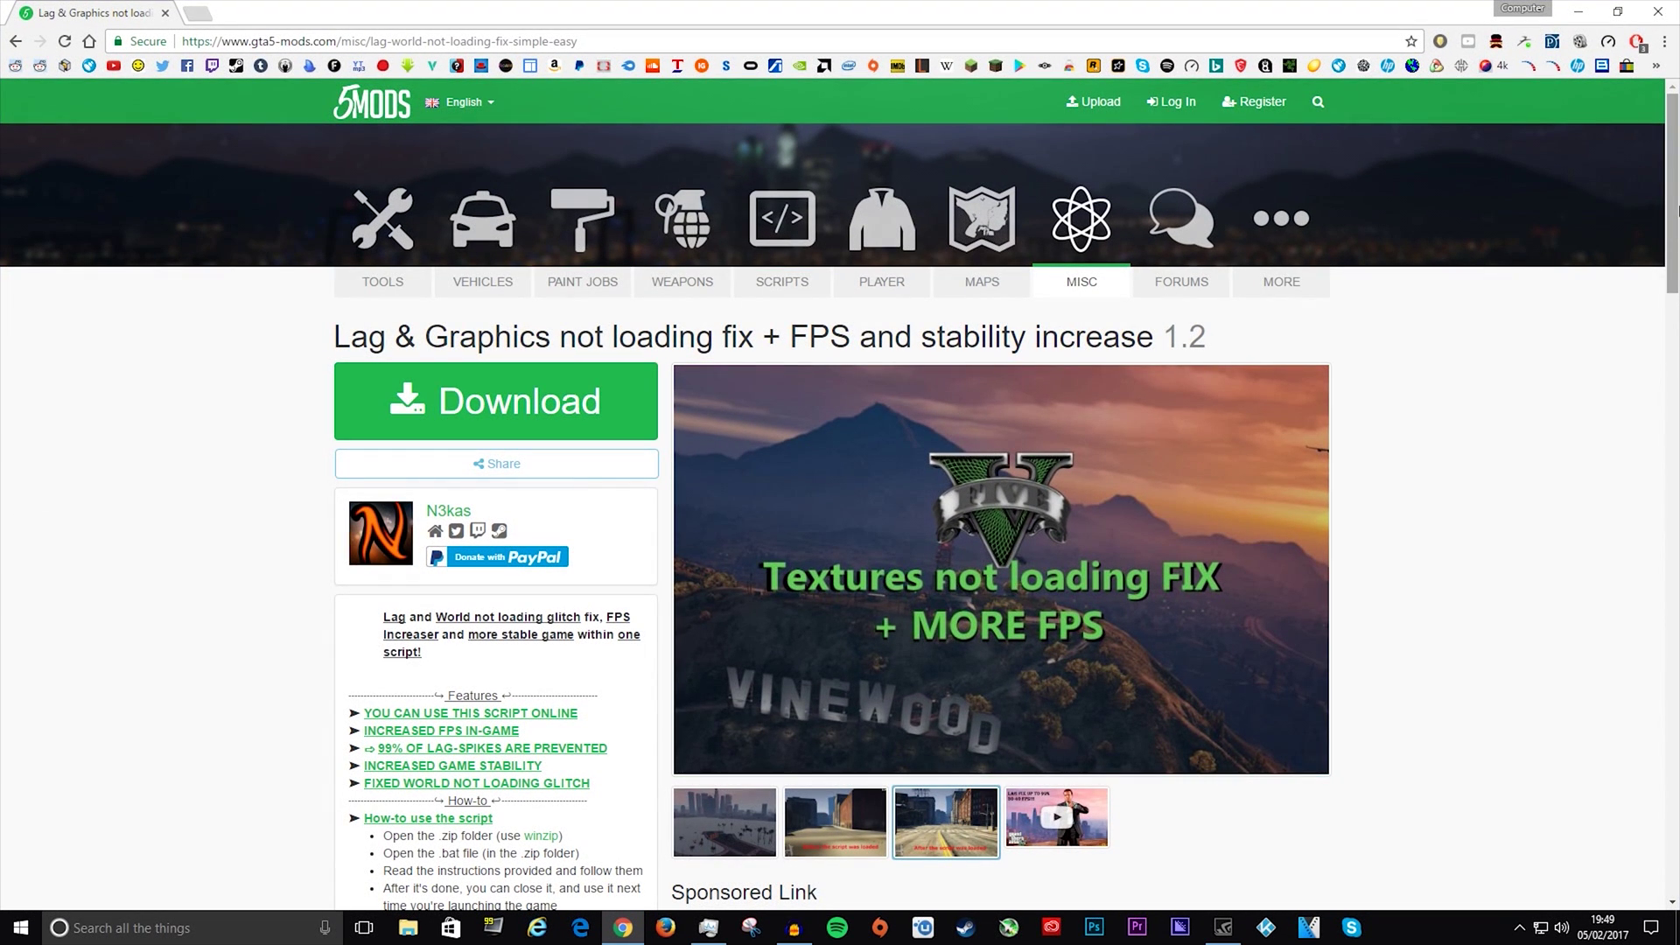
mouse_move(1672, 184)
mouse_down()
mouse_move(1672, 665)
mouse_move(1671, 92)
mouse_up()
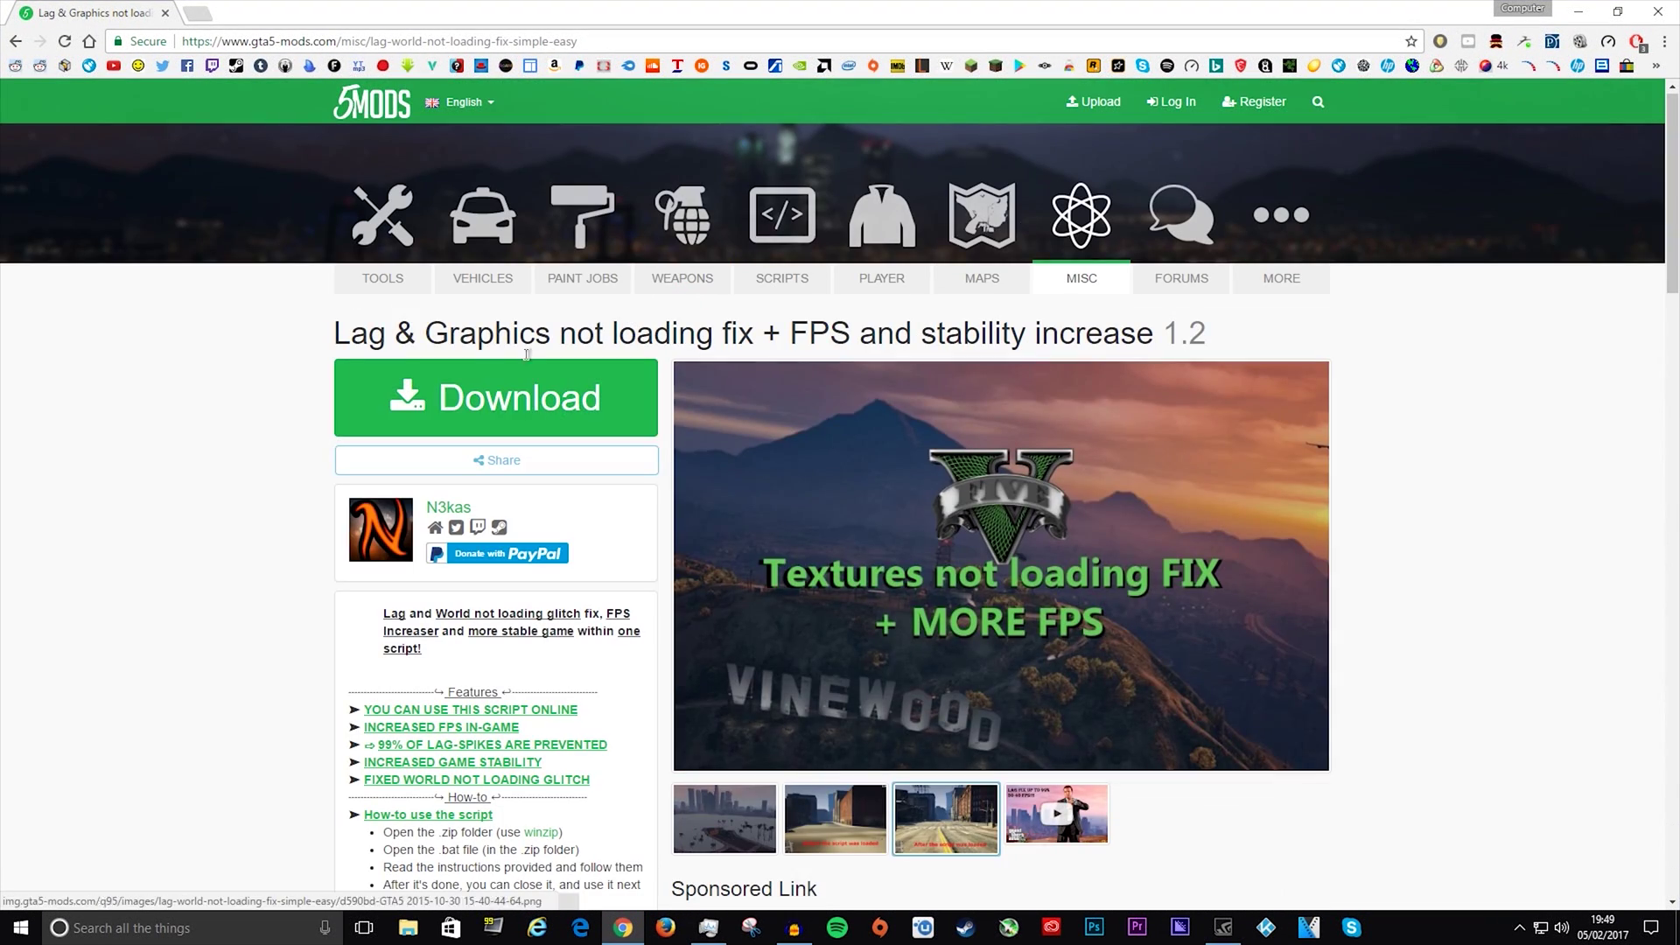
click(512, 396)
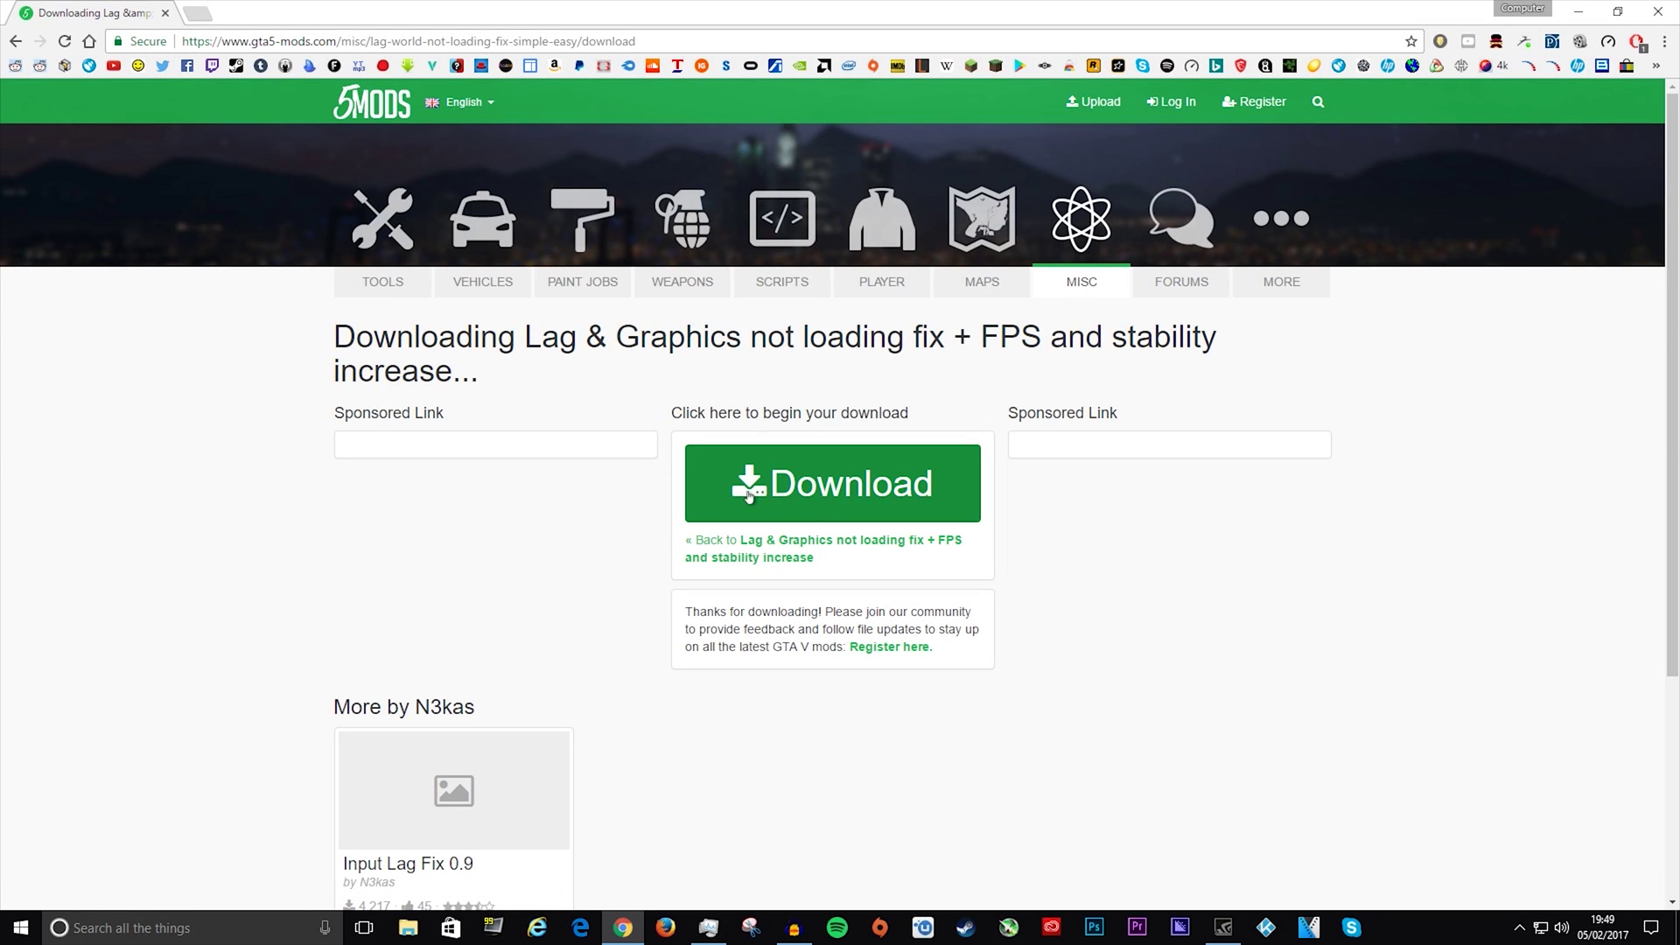
Download the fix zip and extract its batch file to the desktop with WinRAR.
click(747, 494)
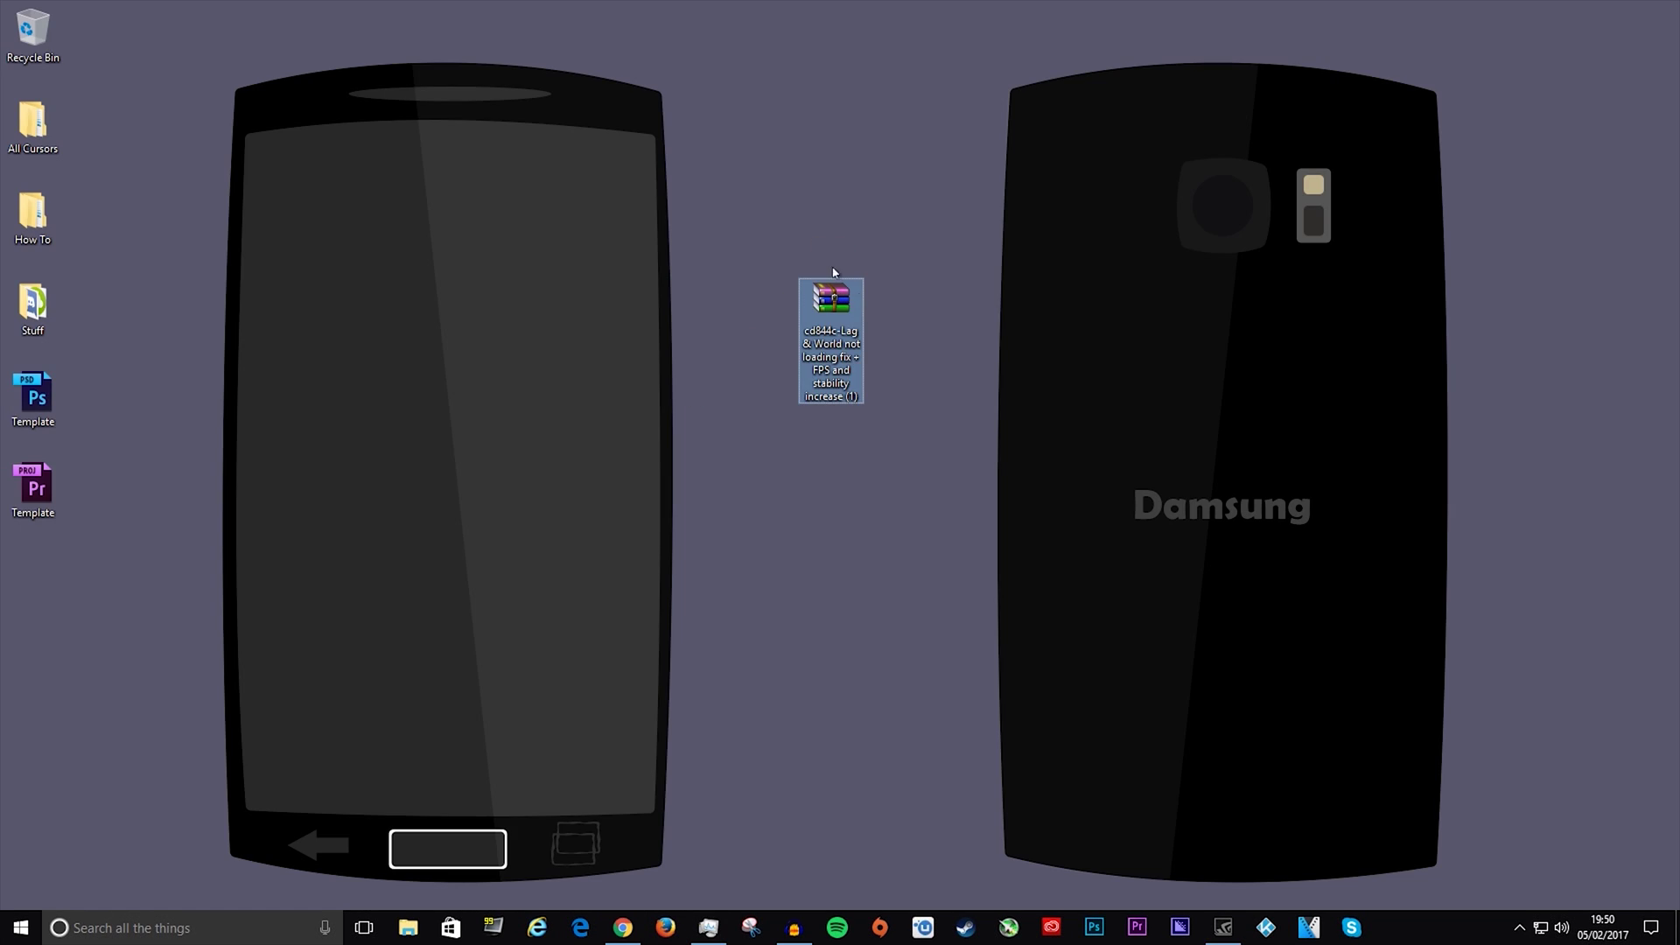
double_click(830, 300)
drag(381, 557, 831, 53)
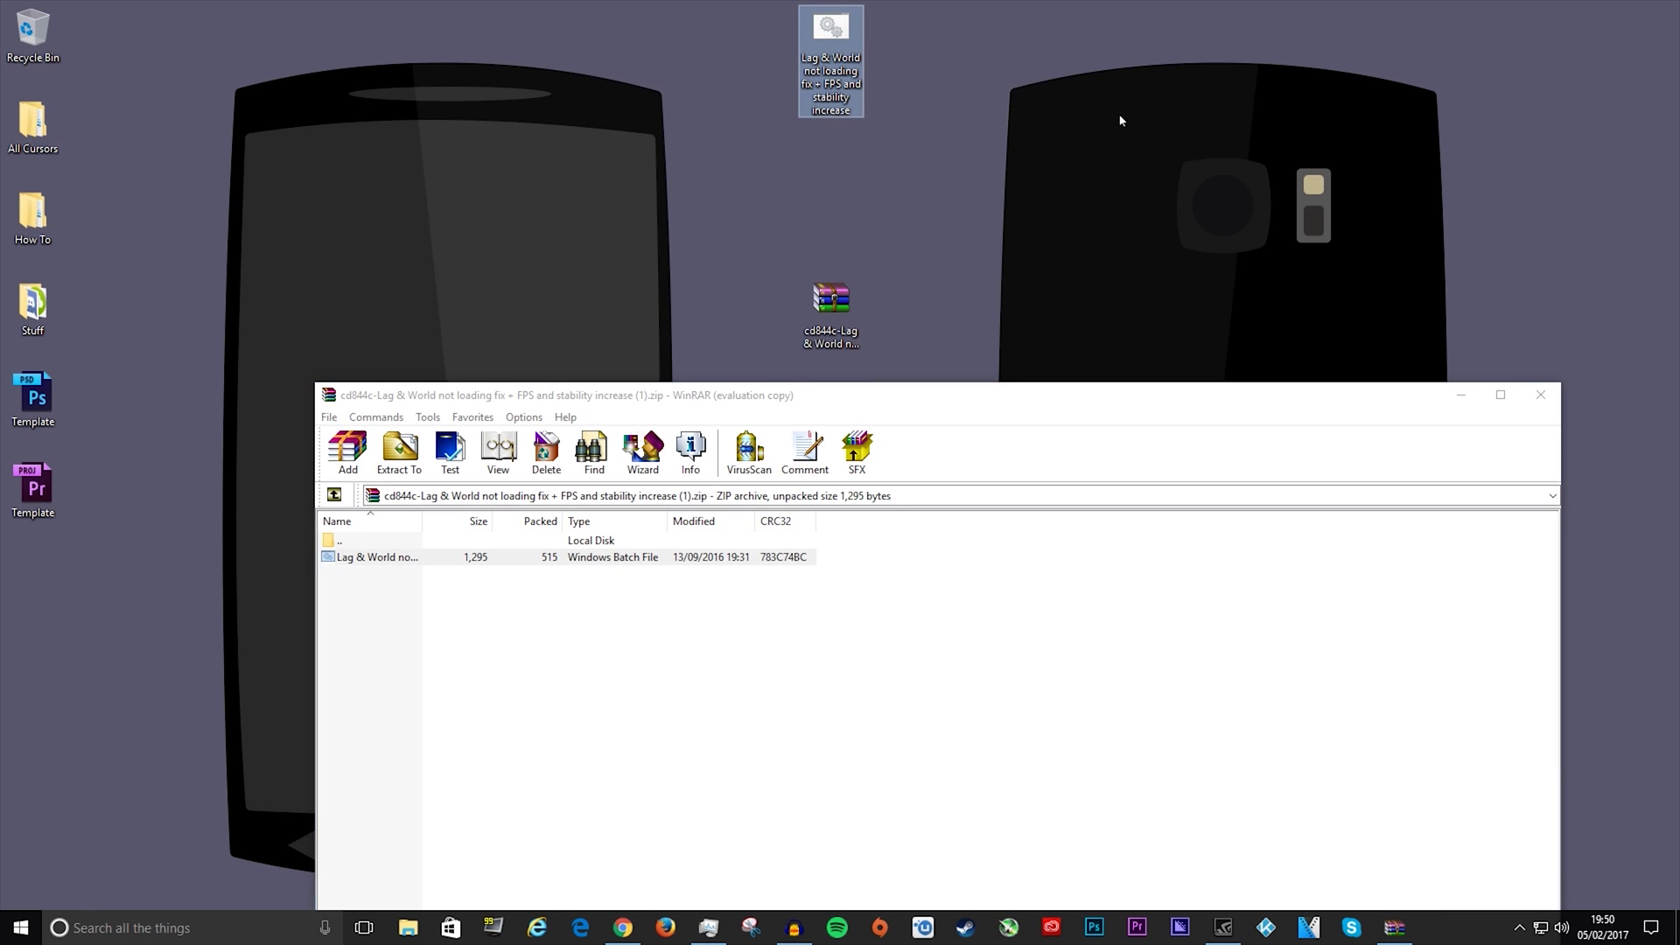
click(1539, 394)
Delete the downloaded zip and move the batch file toward the desktop centre.
drag(1011, 434, 734, 271)
key(Delete)
mouse_move(831, 60)
mouse_down()
mouse_move(764, 517)
mouse_move(846, 236)
mouse_up()
Run the fix batch script and continue past its opening prompt.
double_click(861, 233)
drag(248, 173, 593, 172)
key(Return)
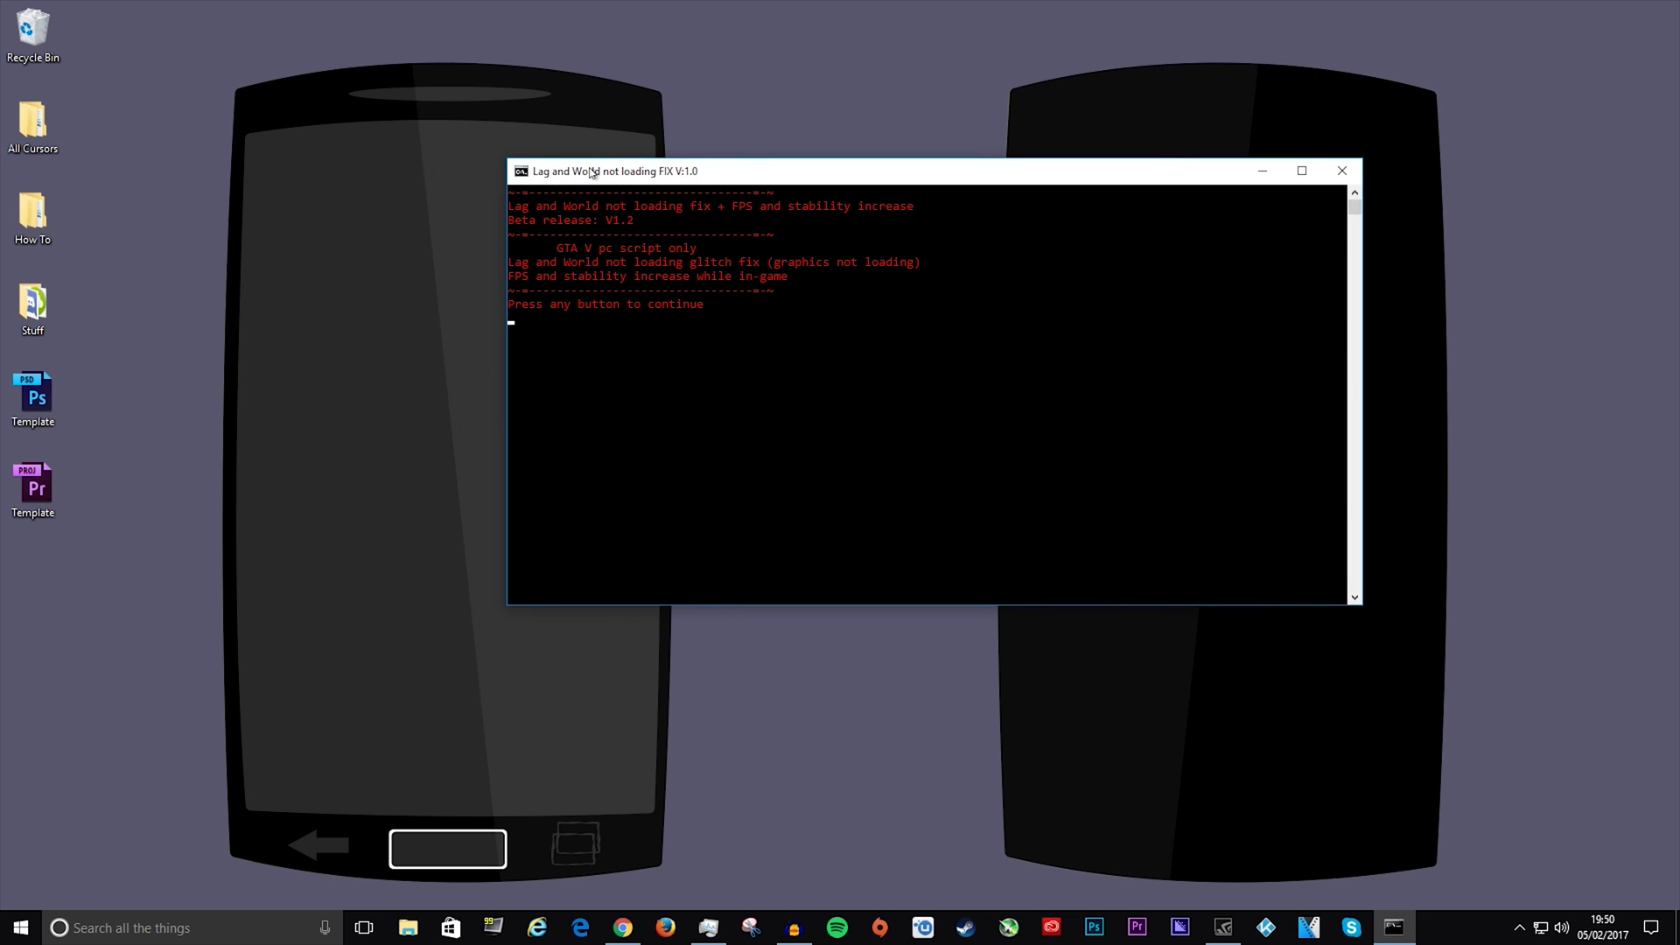
Close the script window, start GTA V Story Mode, then hide the game to show the desktop.
click(1341, 171)
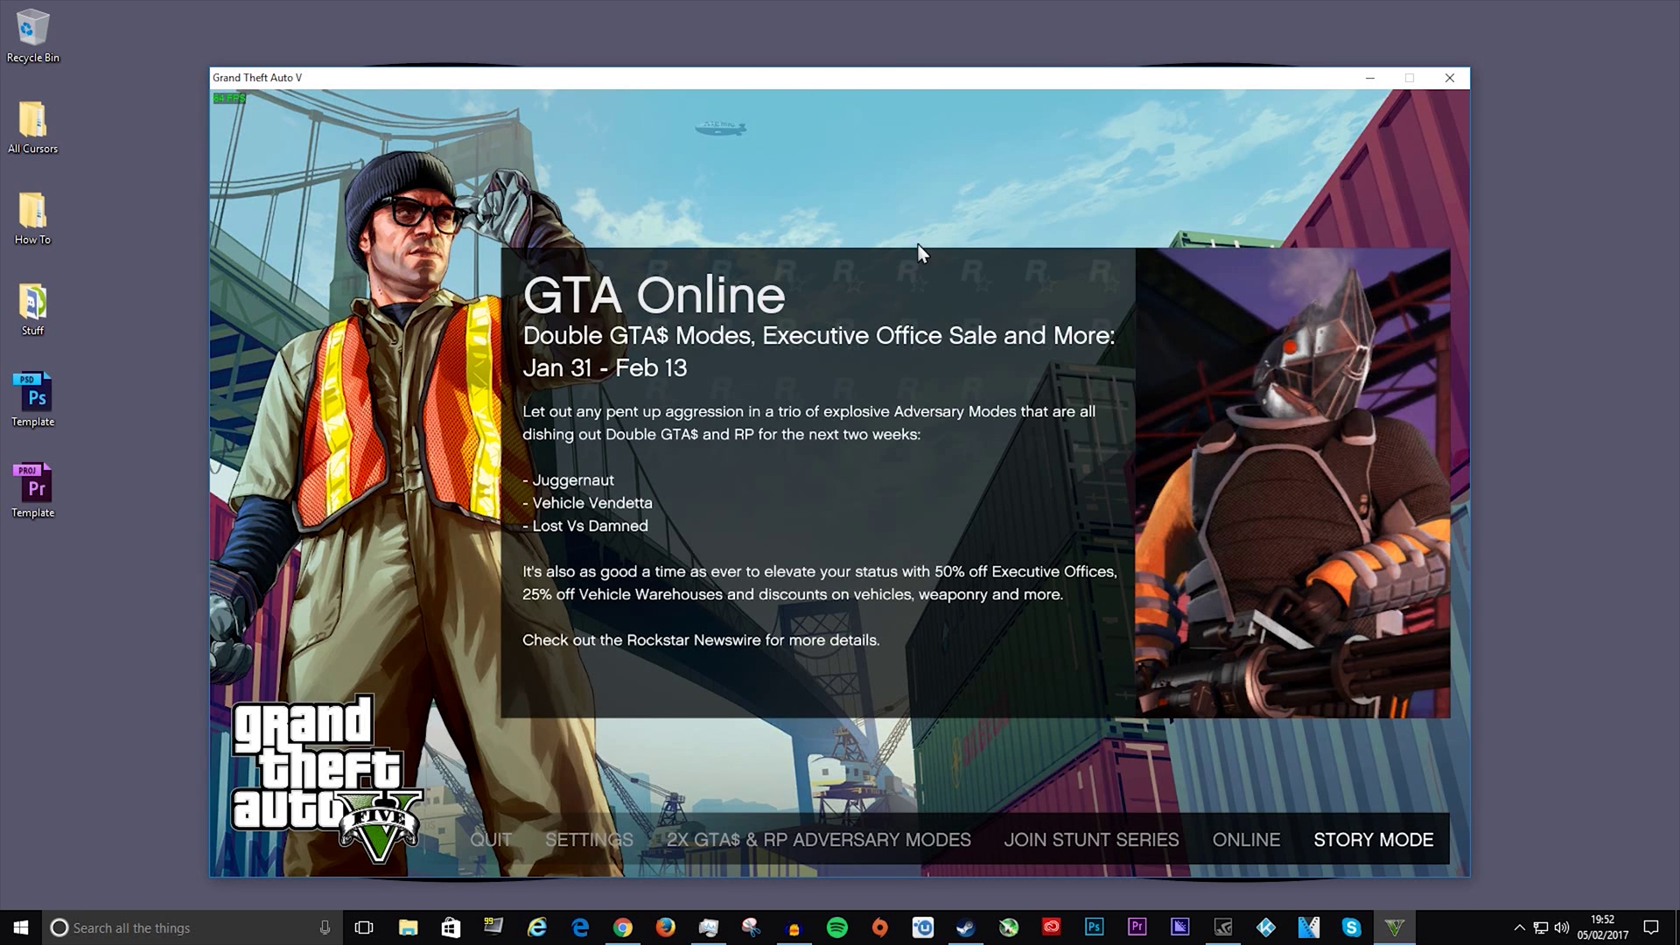
click(1374, 839)
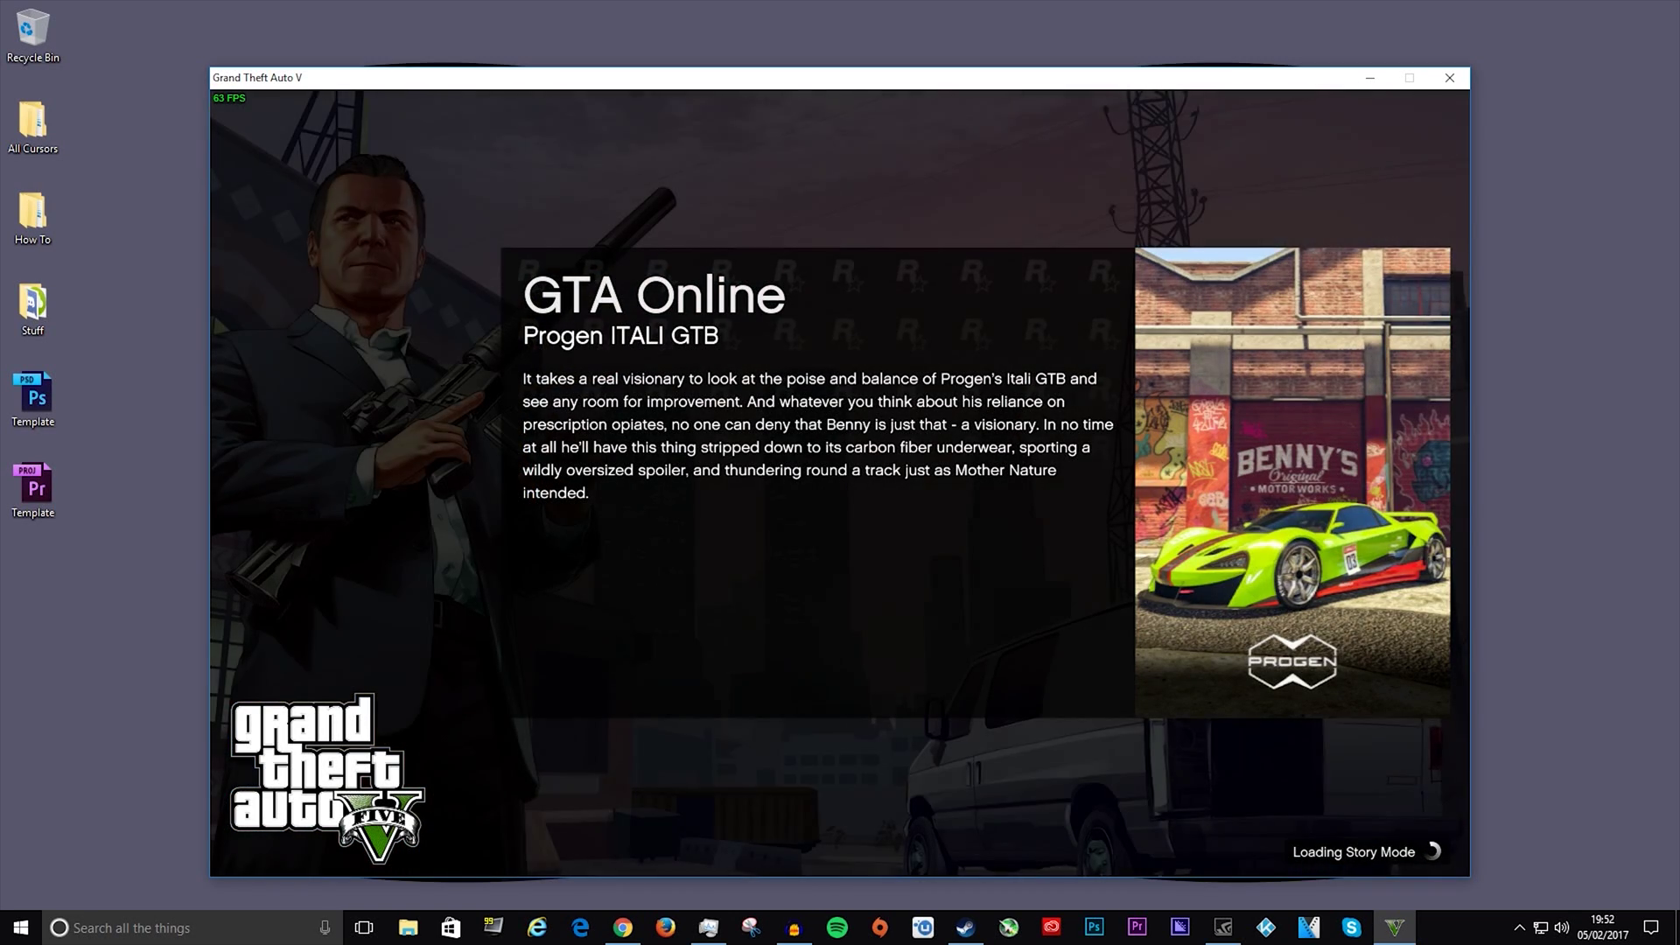
key(alt+Tab)
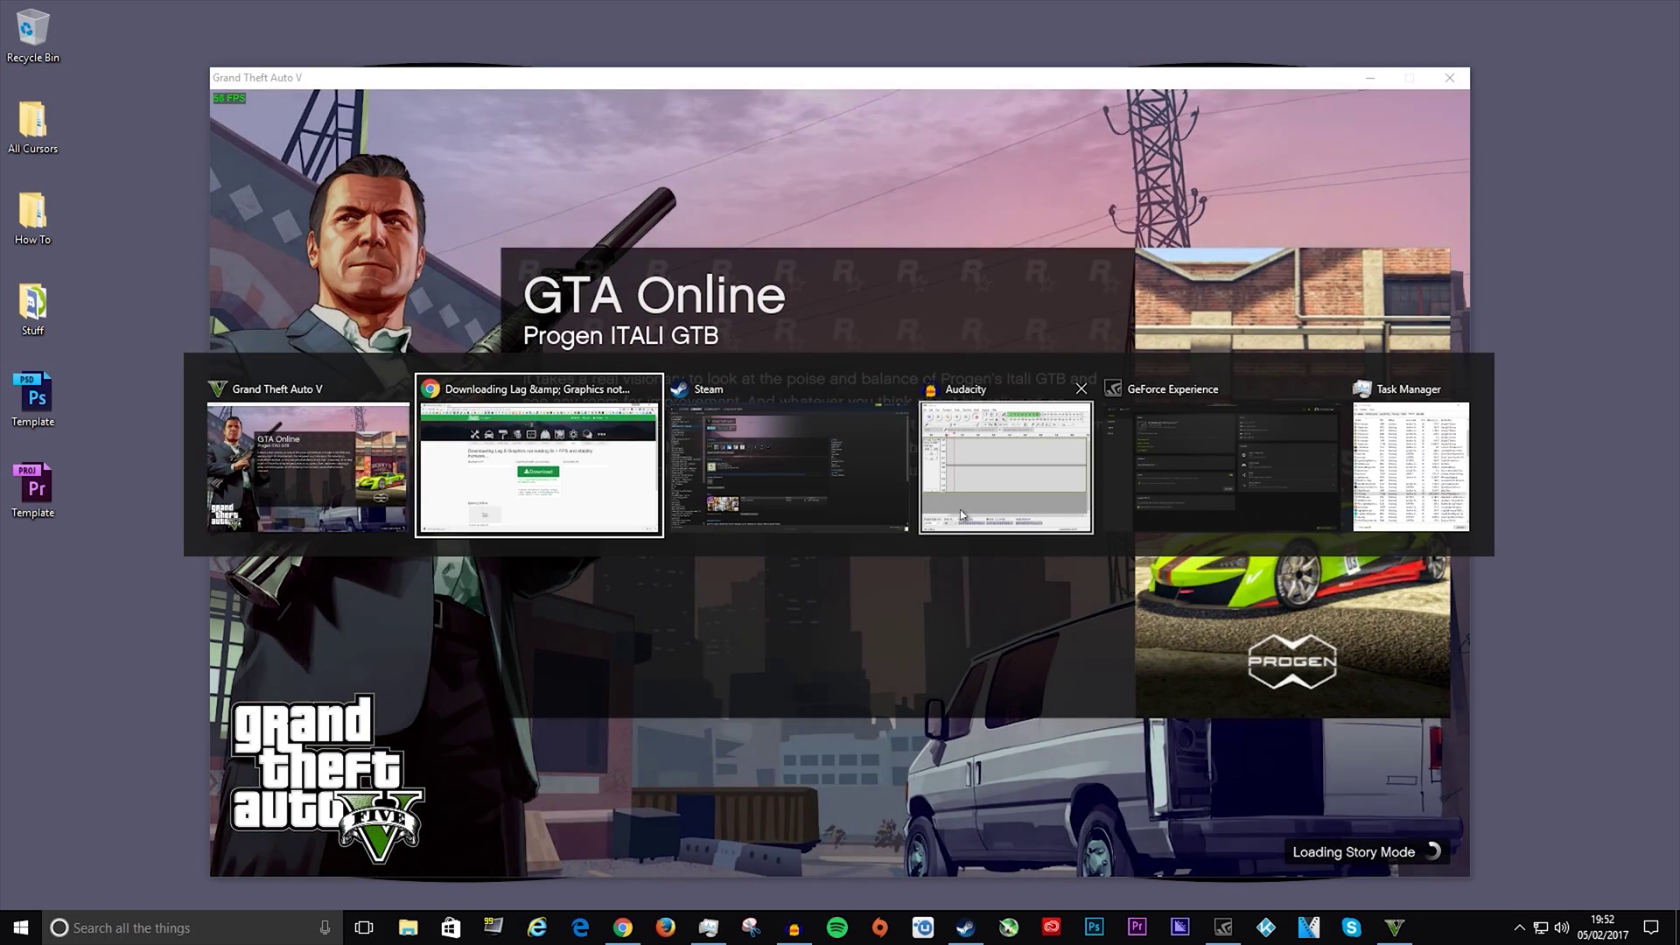
key(Tab)
key(Escape)
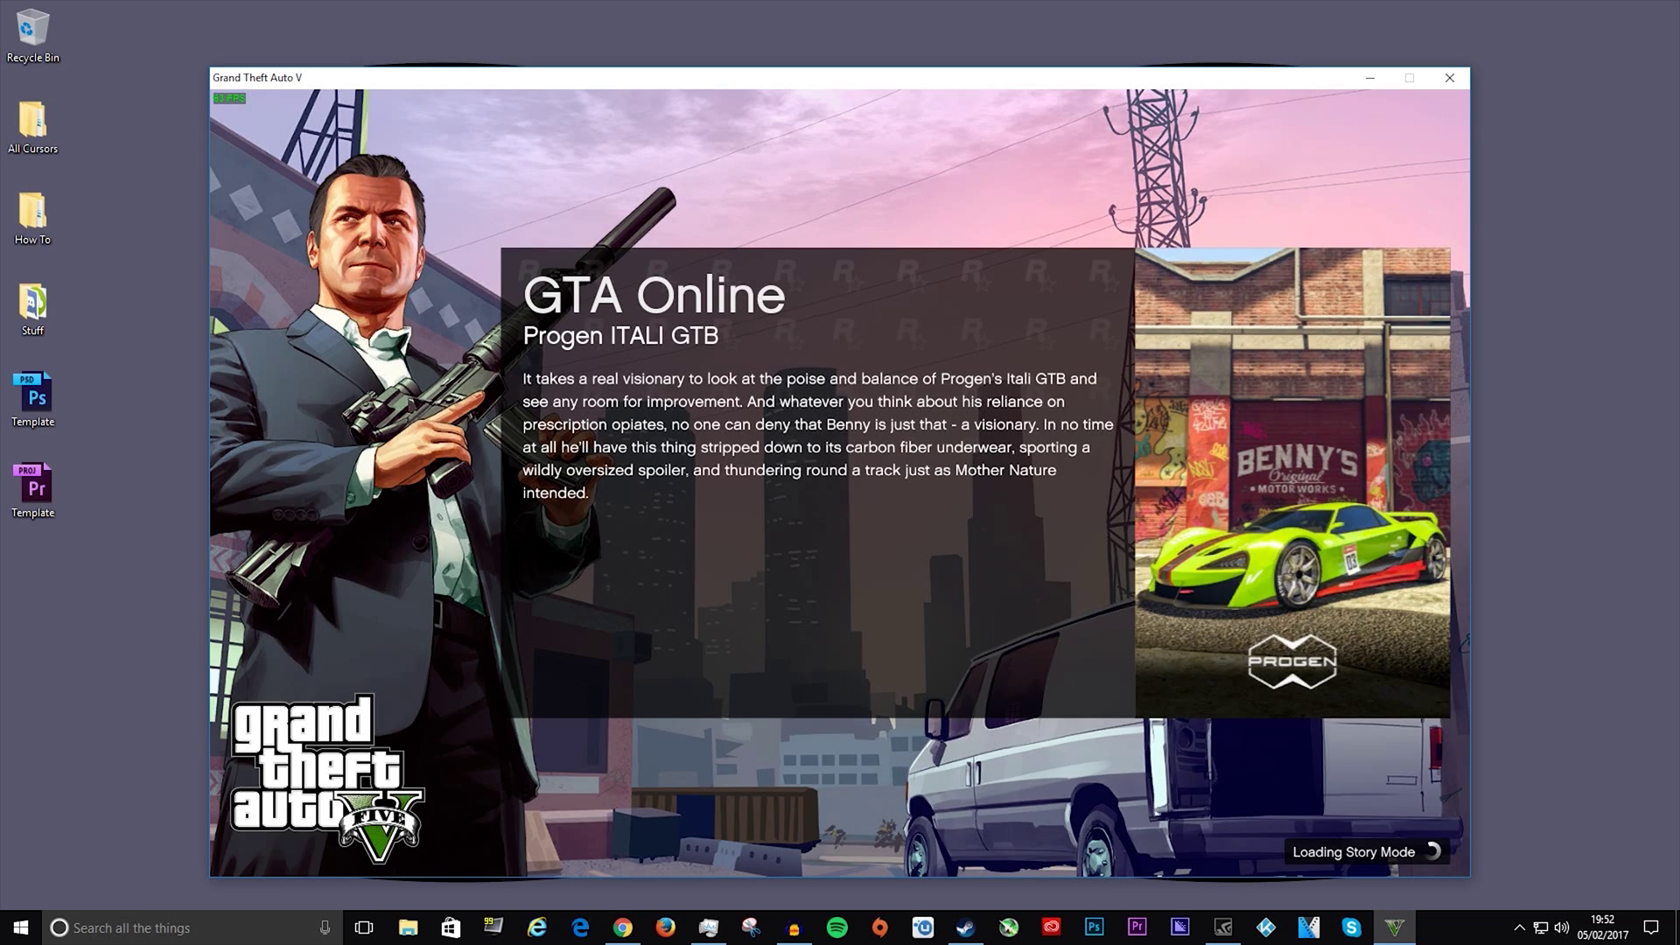
key(alt+Tab)
key(super+d)
Rerun the fix batch script from the desktop and continue past its opening prompt.
double_click(831, 211)
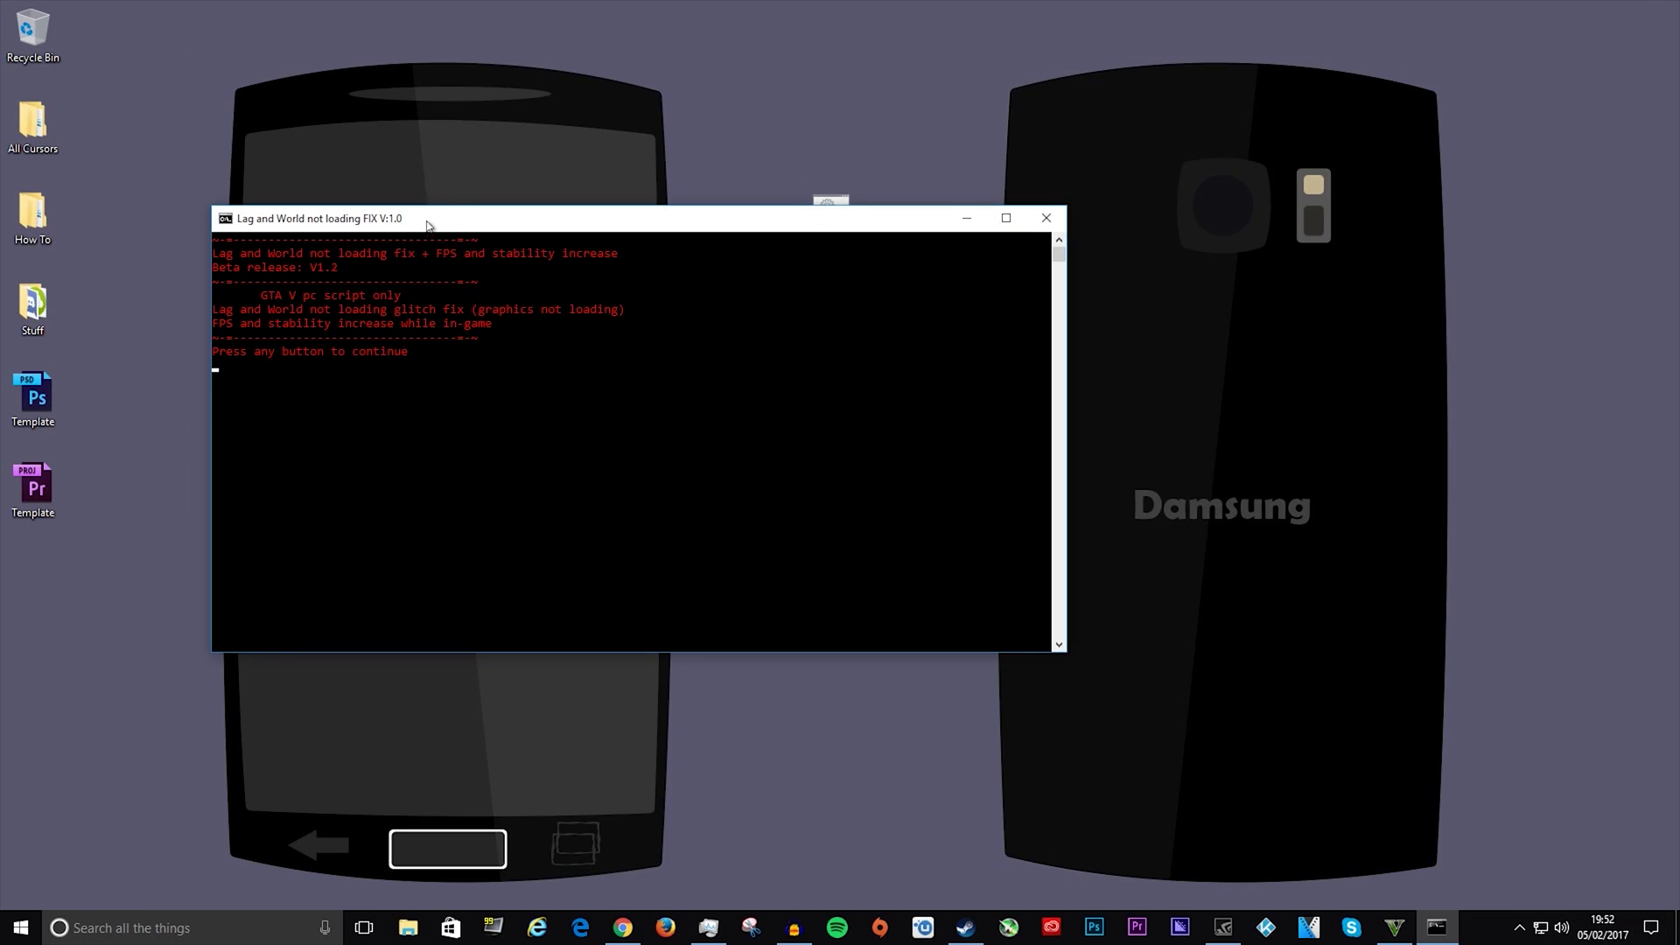
drag(429, 223, 673, 224)
key(Return)
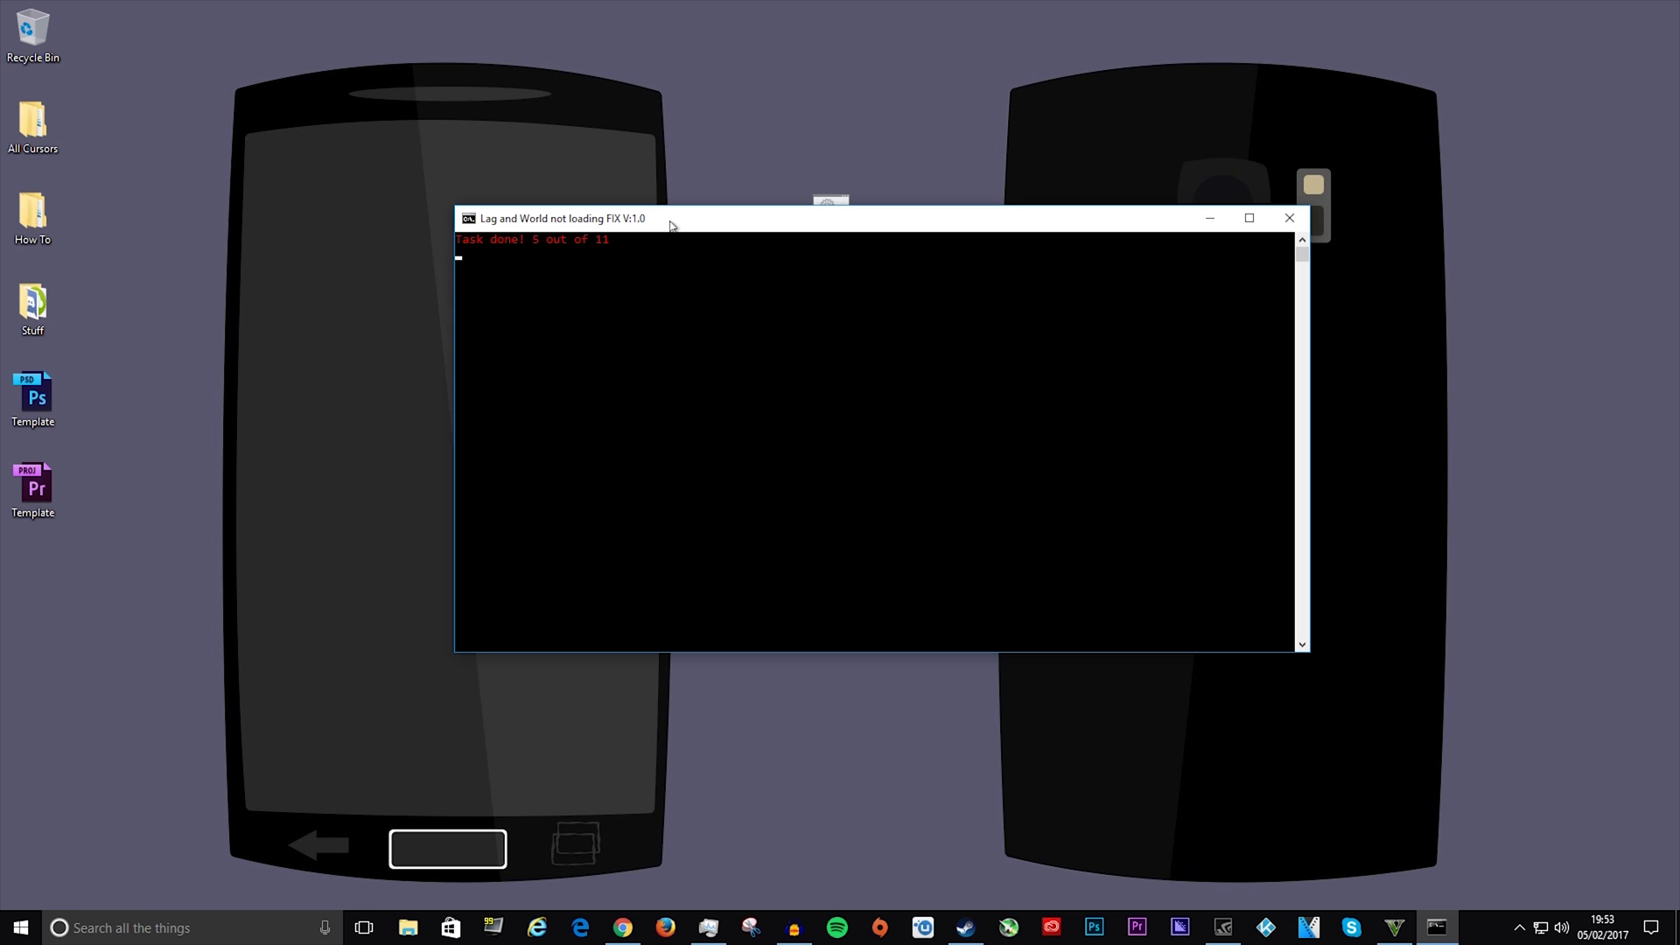